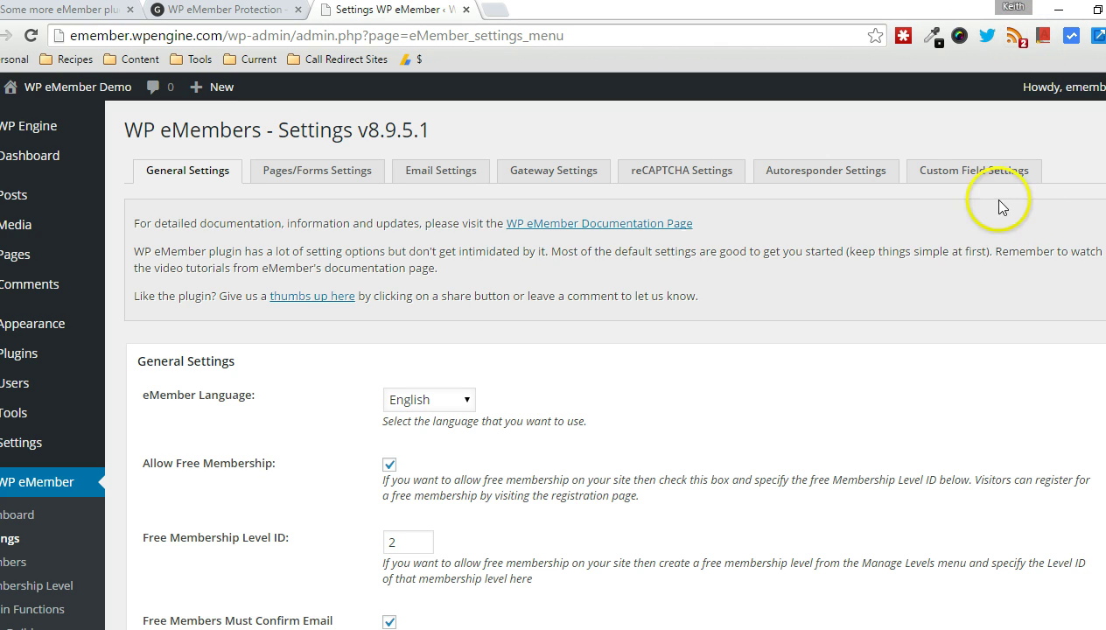
Scroll General Settings to the Site Wide/Domain Level Page Protection section, currently set to Disabled
mouse_move(19, 350)
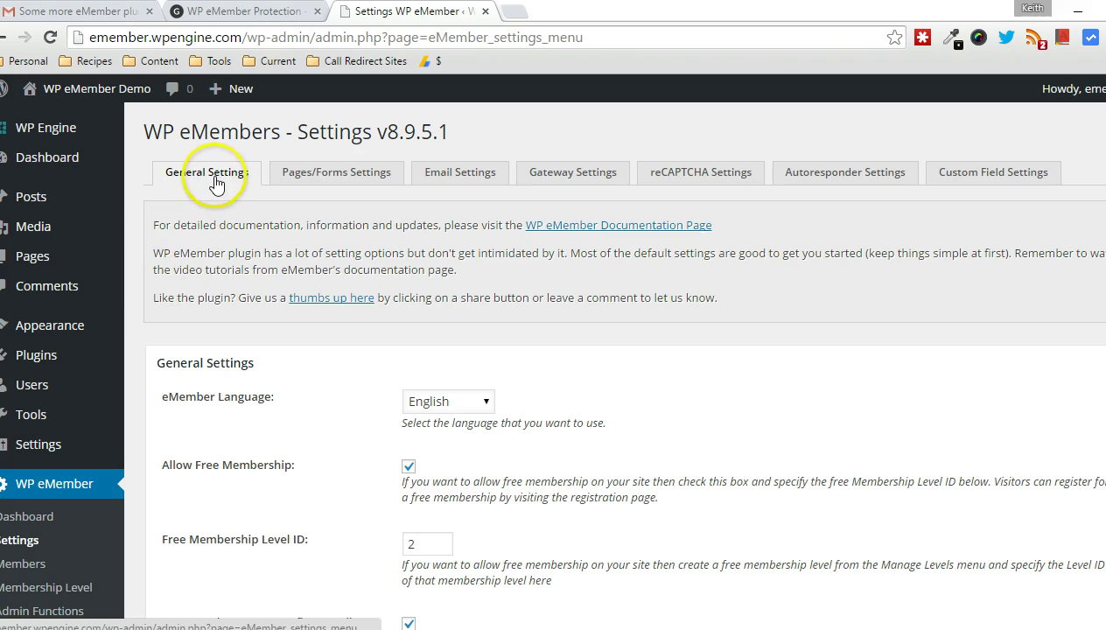
scroll(613, 363, down, 10)
scroll(613, 363, down, 8)
scroll(613, 364, down, 7)
scroll(613, 363, down, 5)
scroll(612, 364, down, 3)
scroll(613, 364, down, 5)
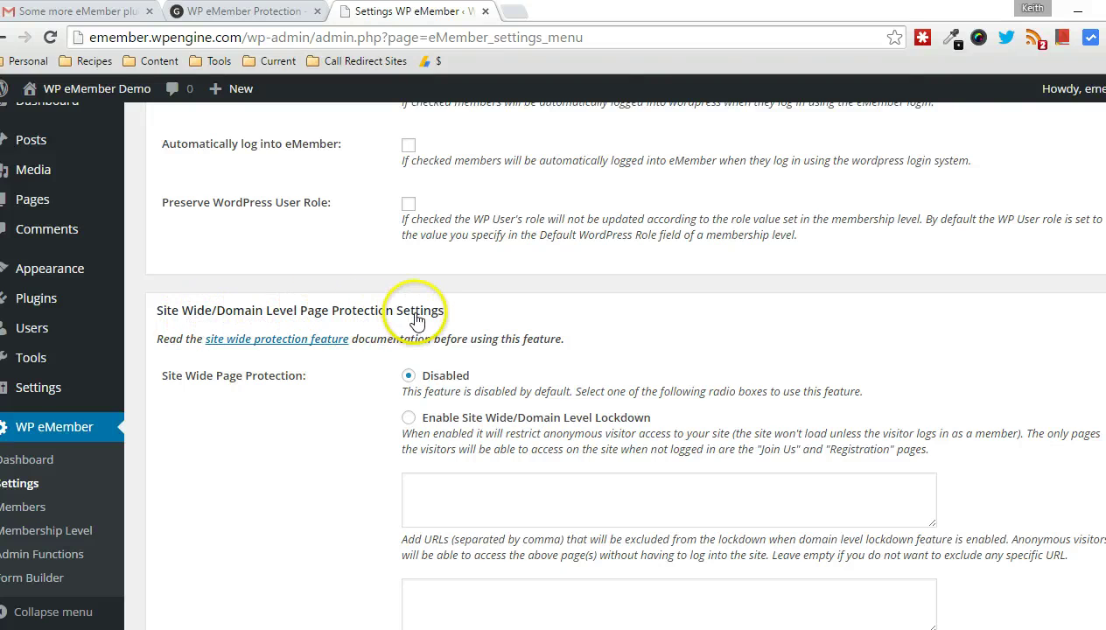
scroll(742, 285, down, 1)
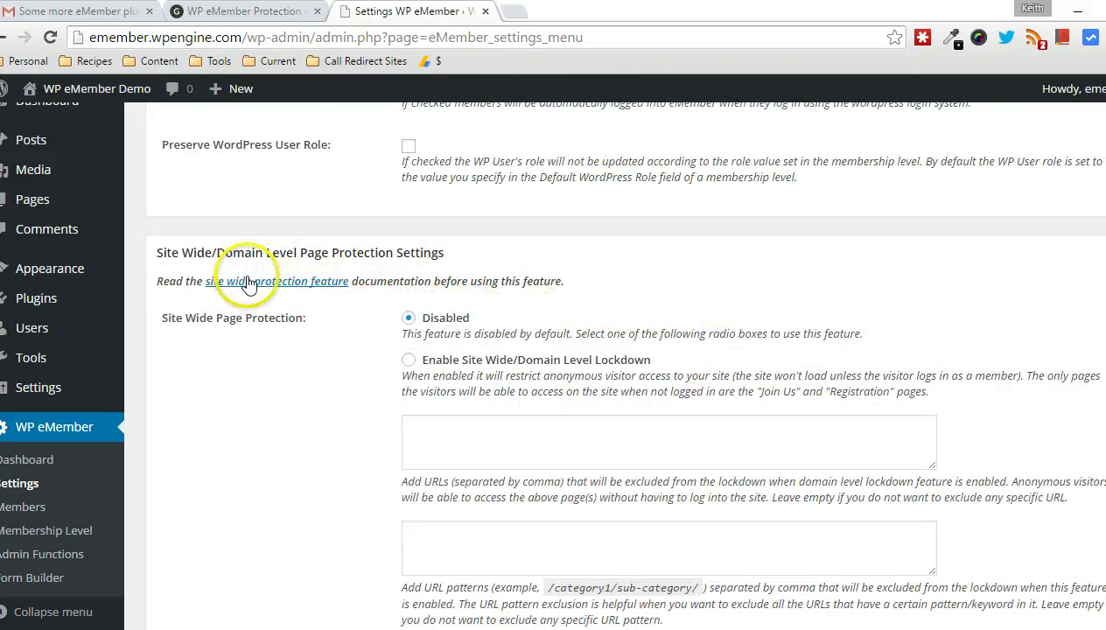
scroll(569, 271, down, 1)
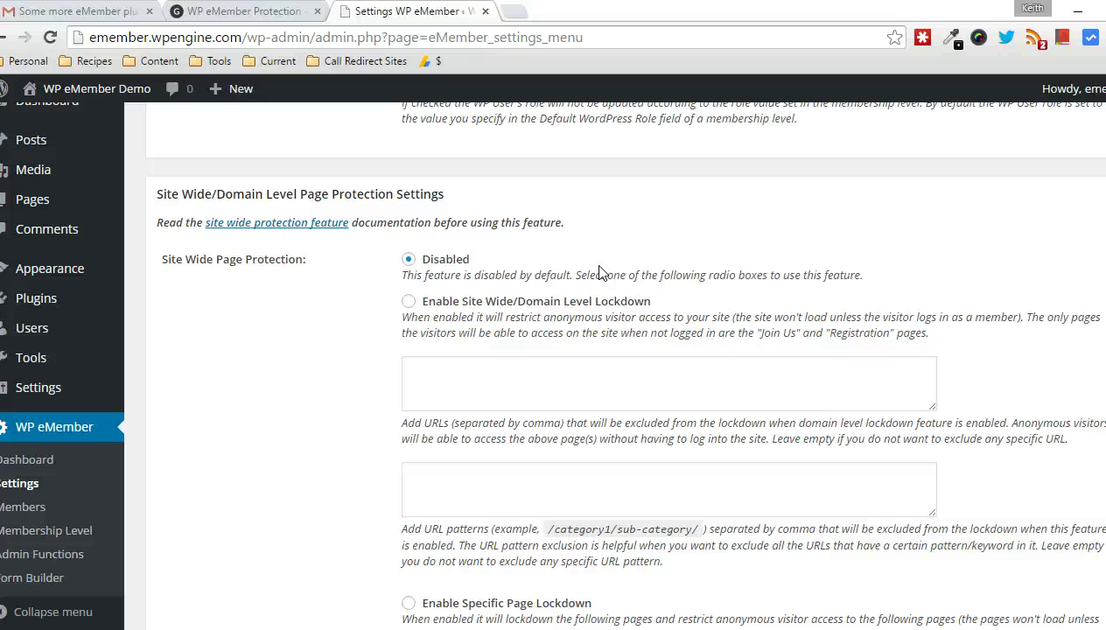
Set Site Wide Page Protection to Enable Site Wide/Domain Level Lockdown, leaving the exclusion URLs empty
click(407, 302)
click(290, 324)
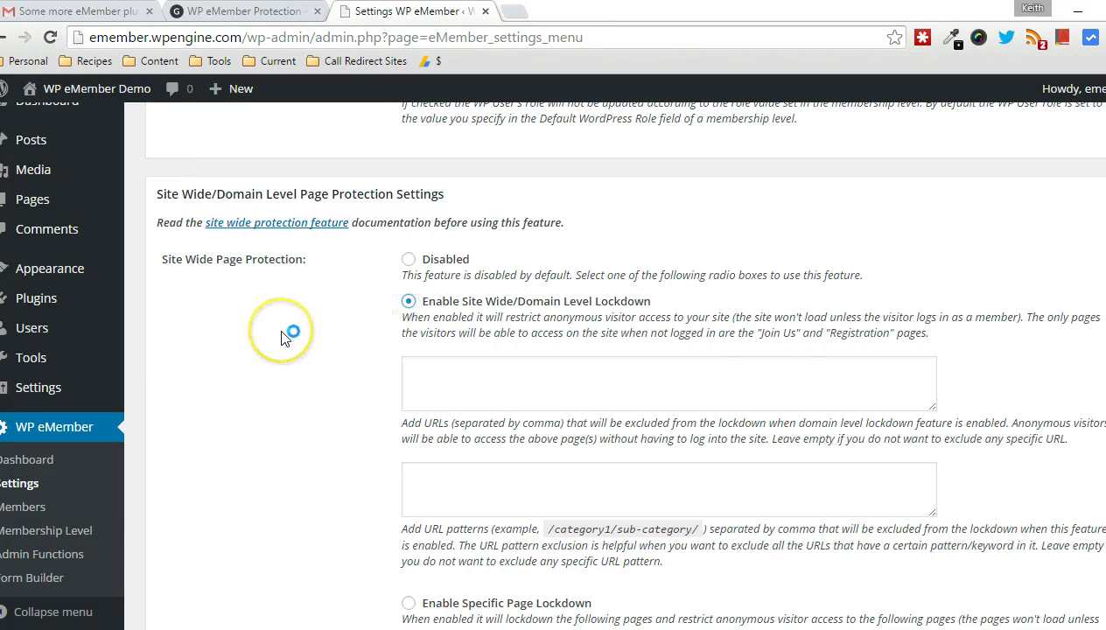
scroll(291, 319, down, 1)
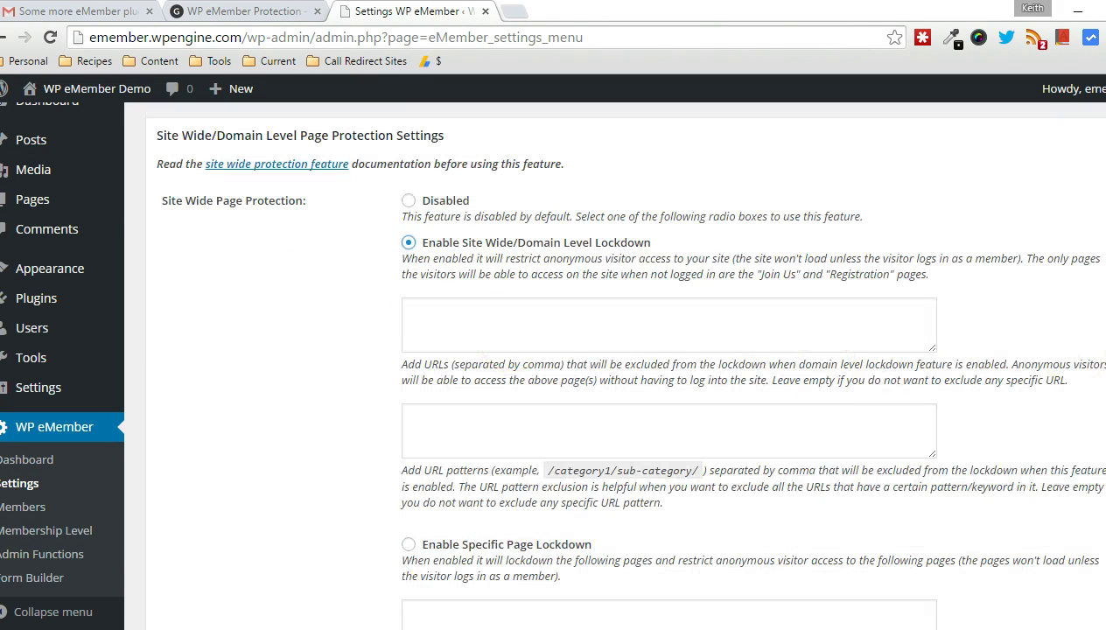
scroll(616, 365, down, 15)
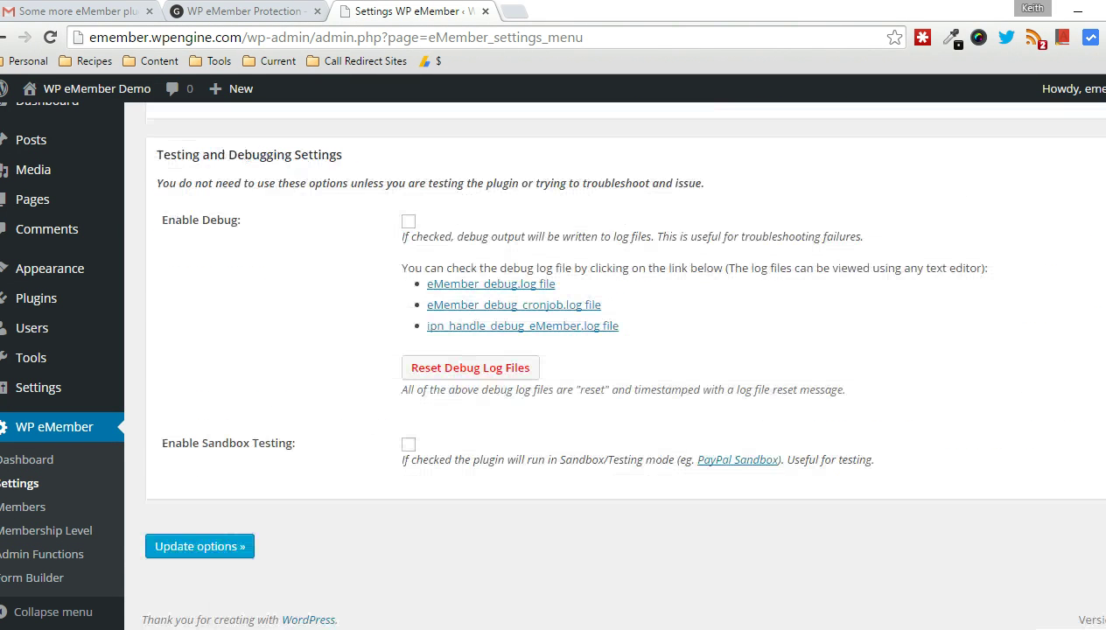
scroll(617, 360, up, 12)
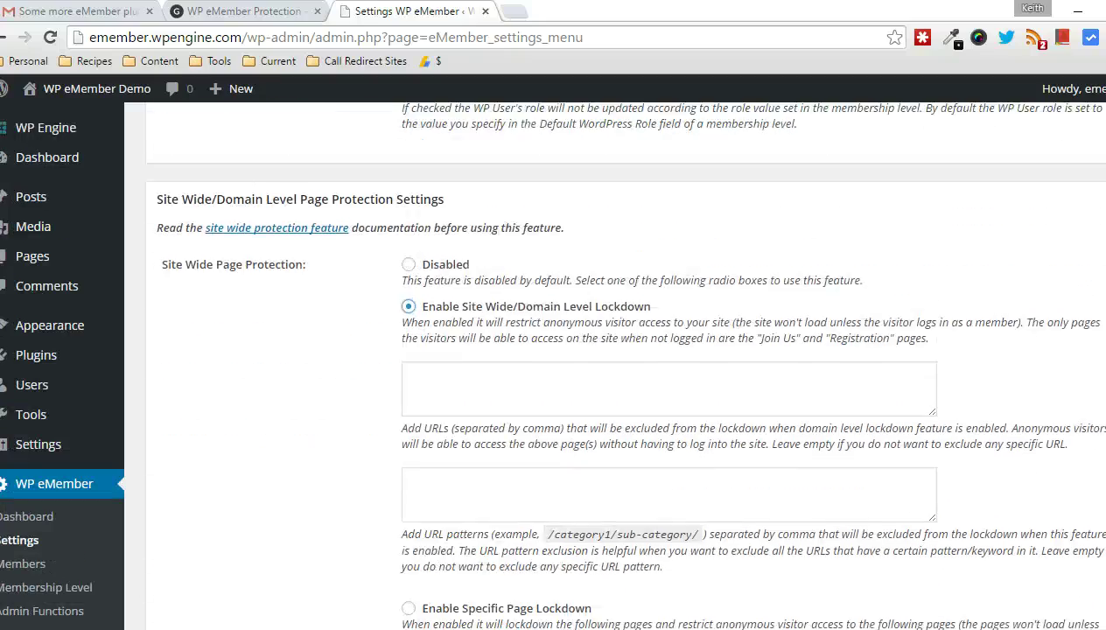
scroll(616, 361, up, 2)
scroll(617, 361, down, 3)
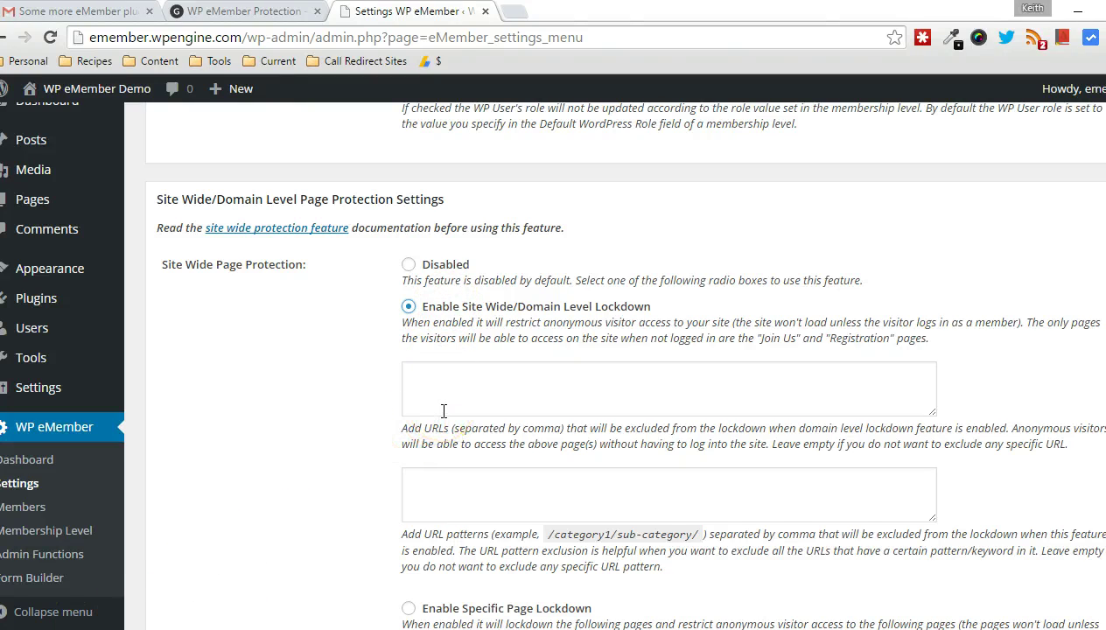
click(445, 378)
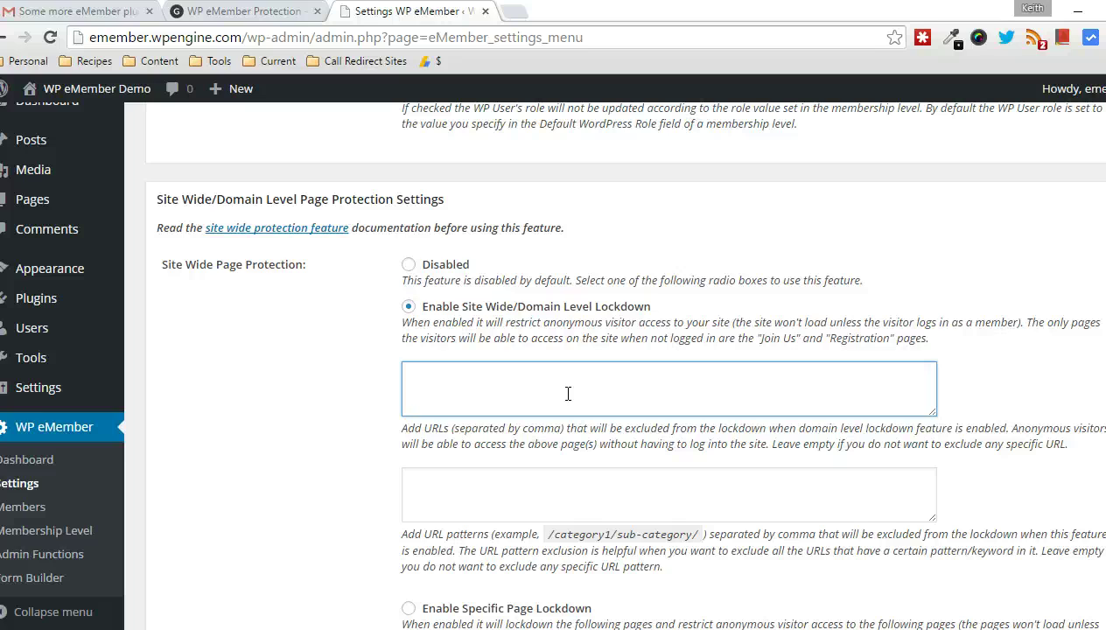
scroll(568, 394, down, 1)
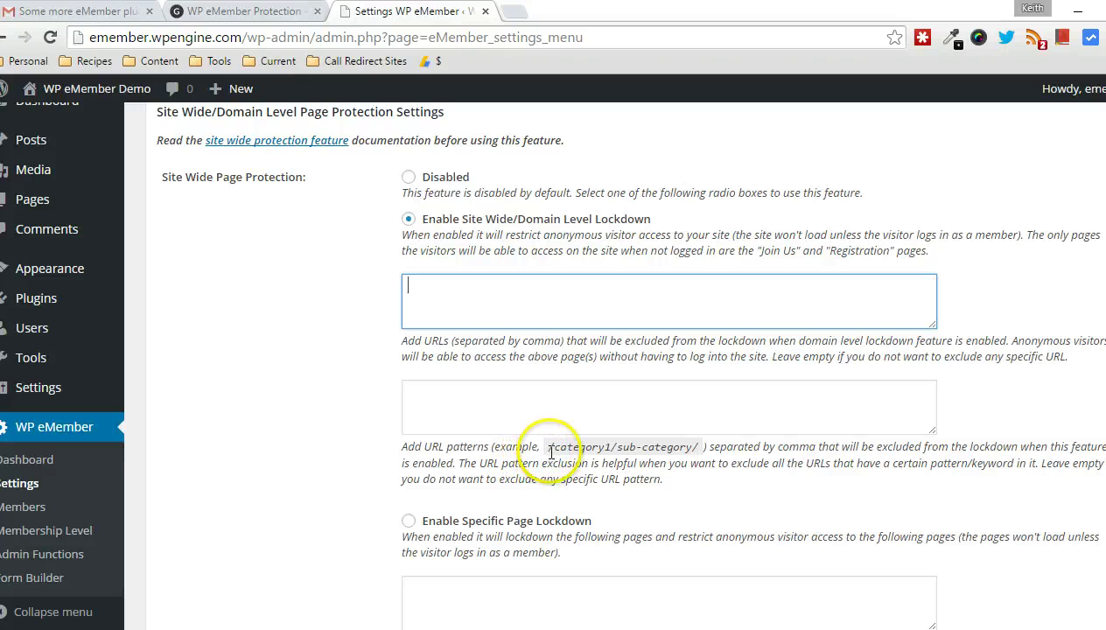
drag(549, 446, 704, 446)
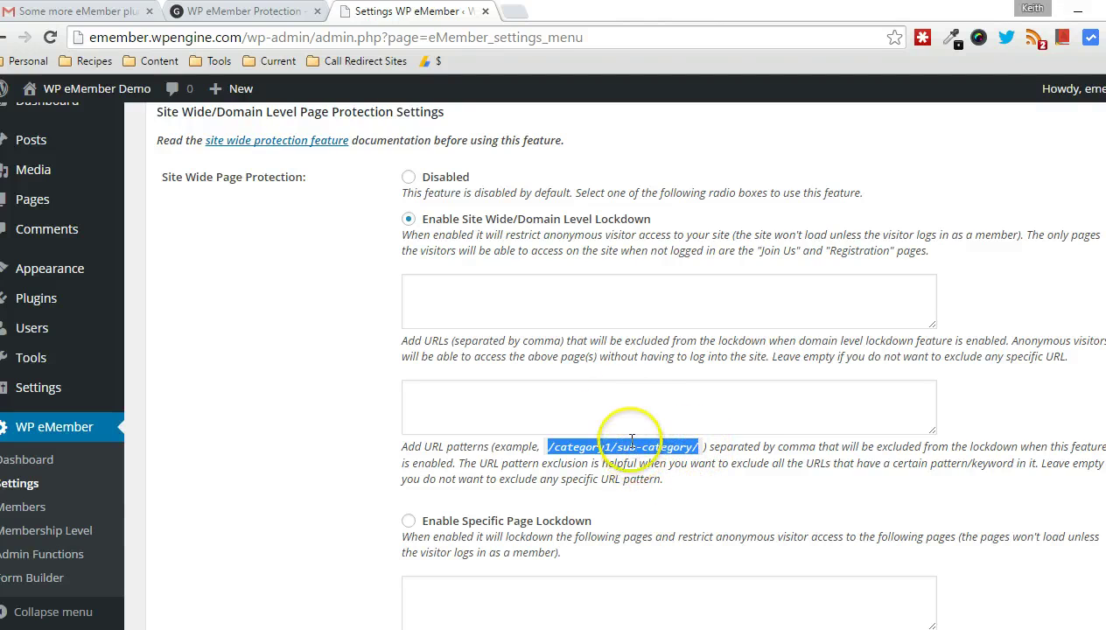
click(638, 404)
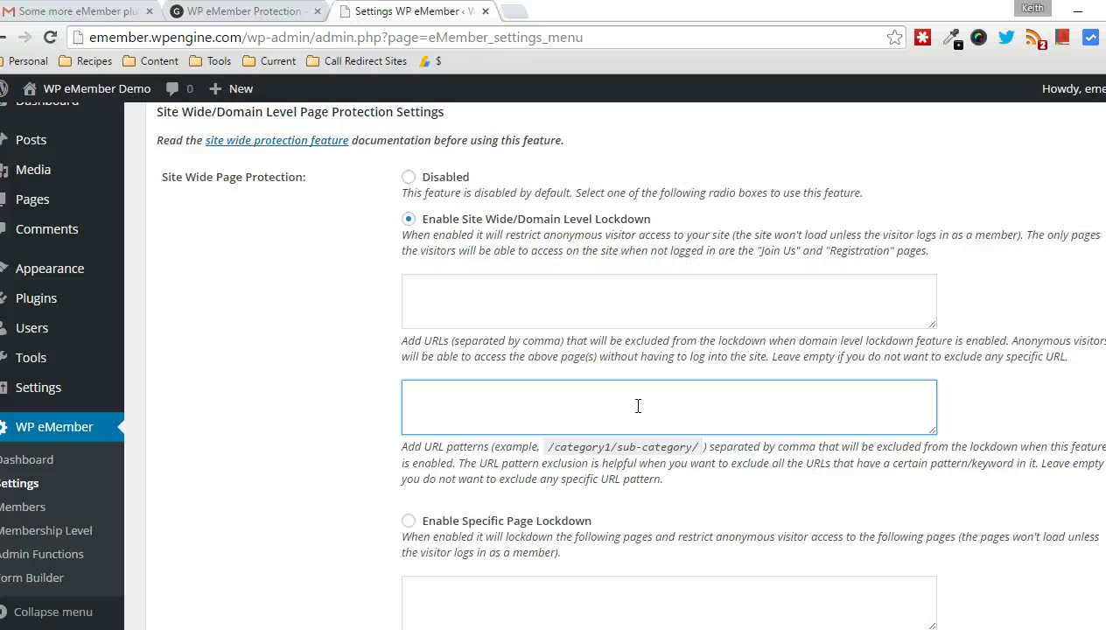
click(487, 318)
click(487, 392)
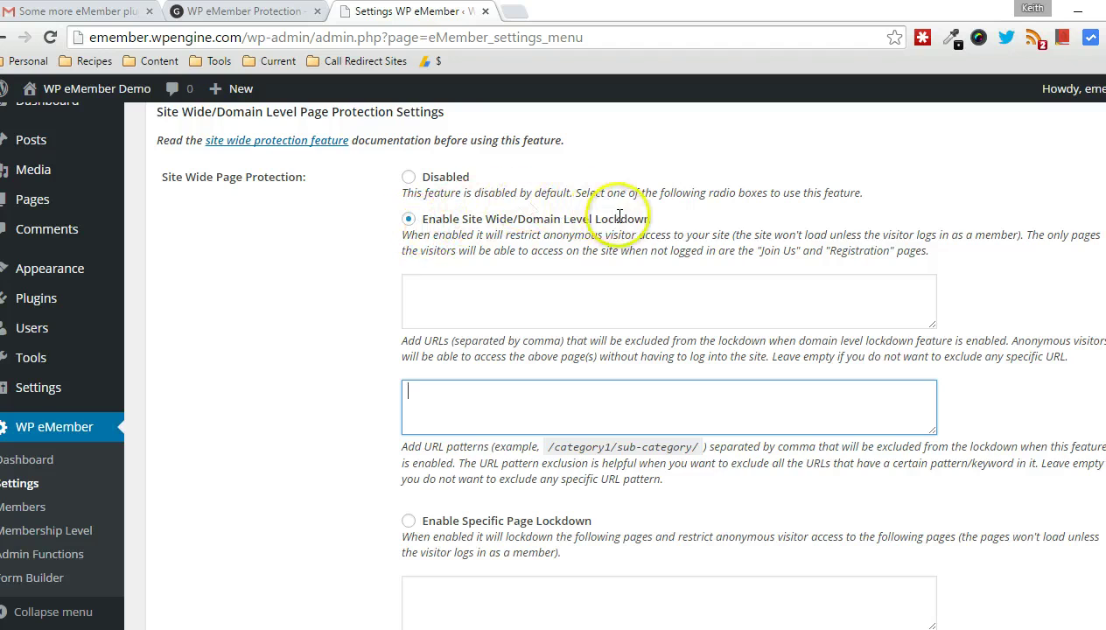
Save the eMember settings with Update options and switch to the front-end site in Firefox
scroll(323, 294, down, 2)
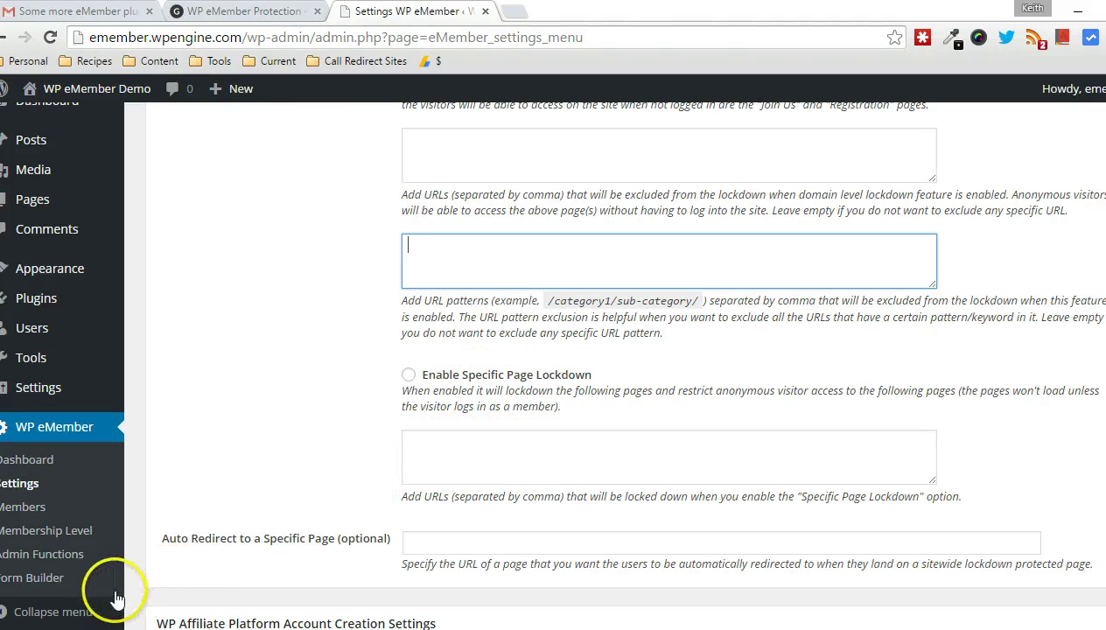
scroll(411, 255, up, 1)
scroll(412, 255, up, 3)
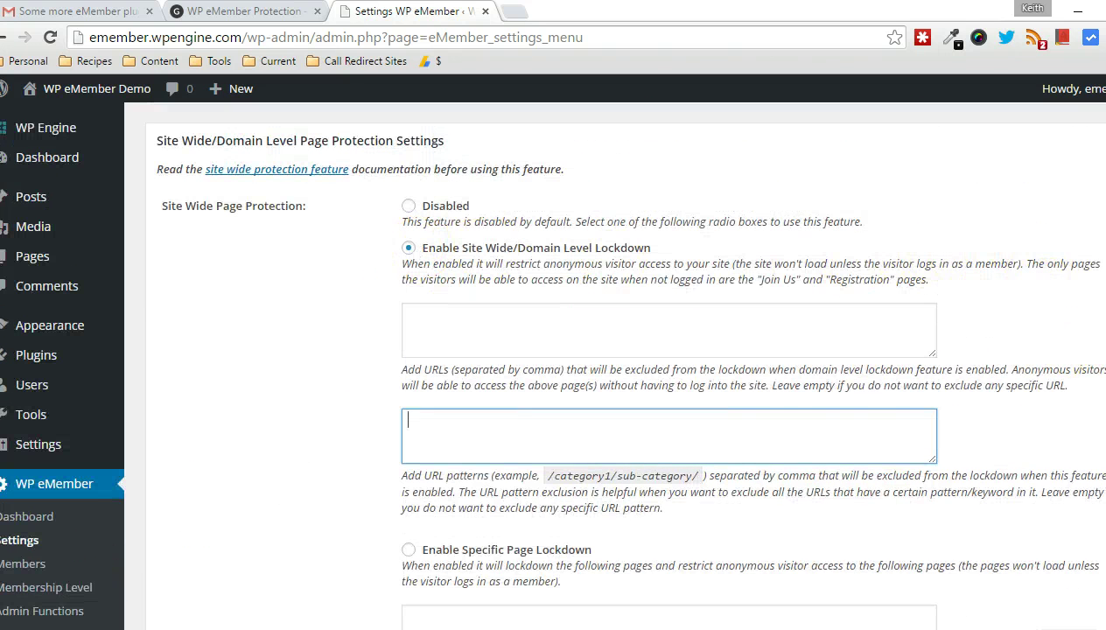
scroll(613, 350, down, 15)
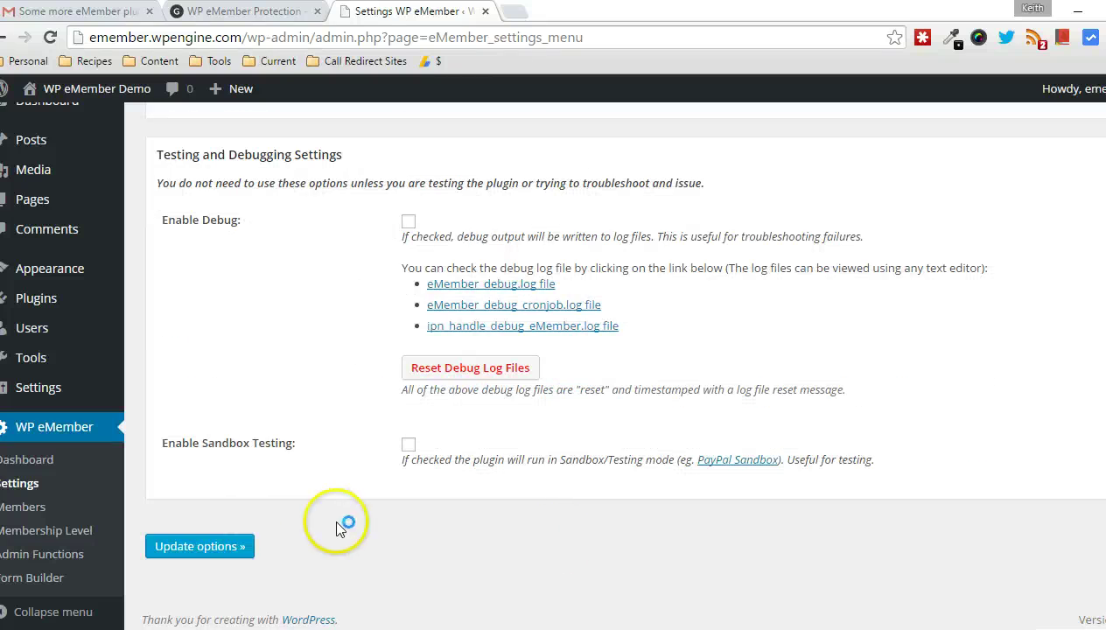
click(198, 544)
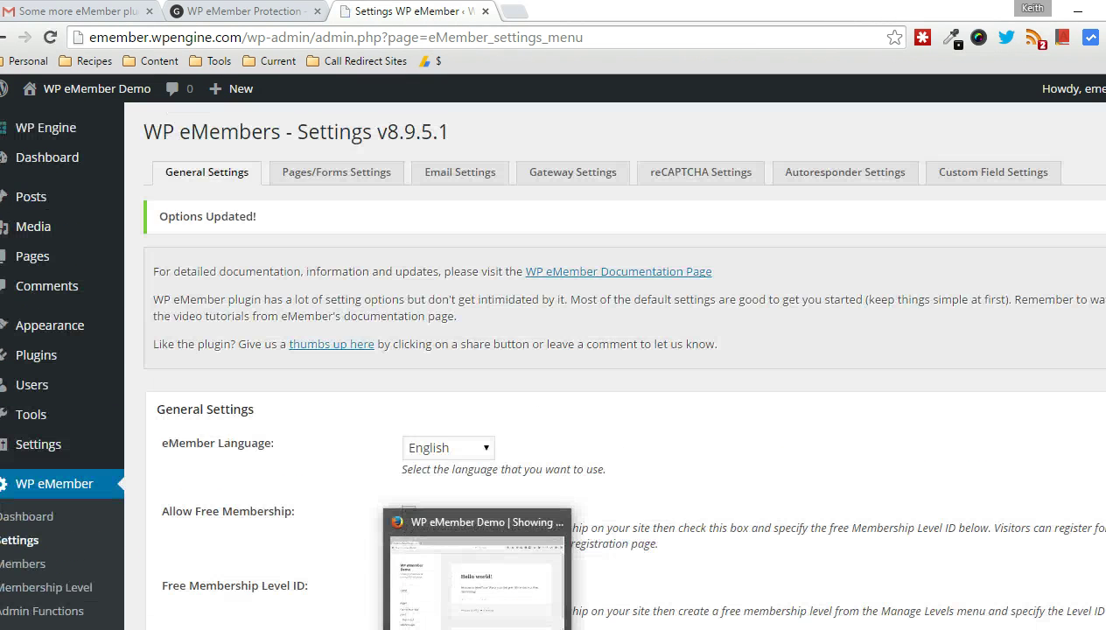
click(494, 568)
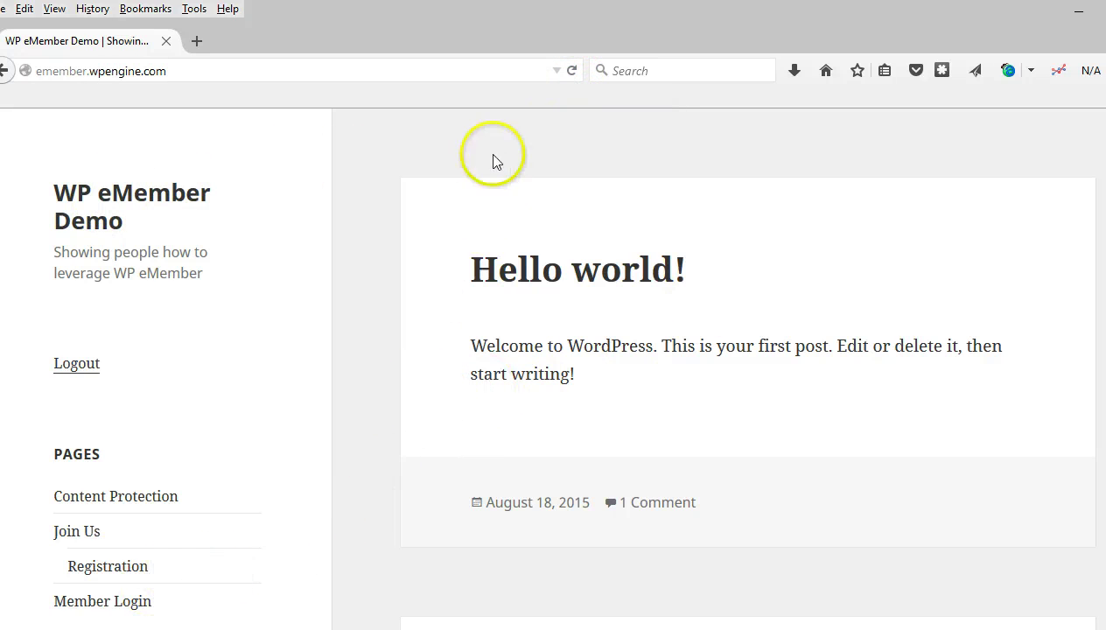
Reload the demo site, then pick the saved member username and enter the password in Authentication Required
click(573, 70)
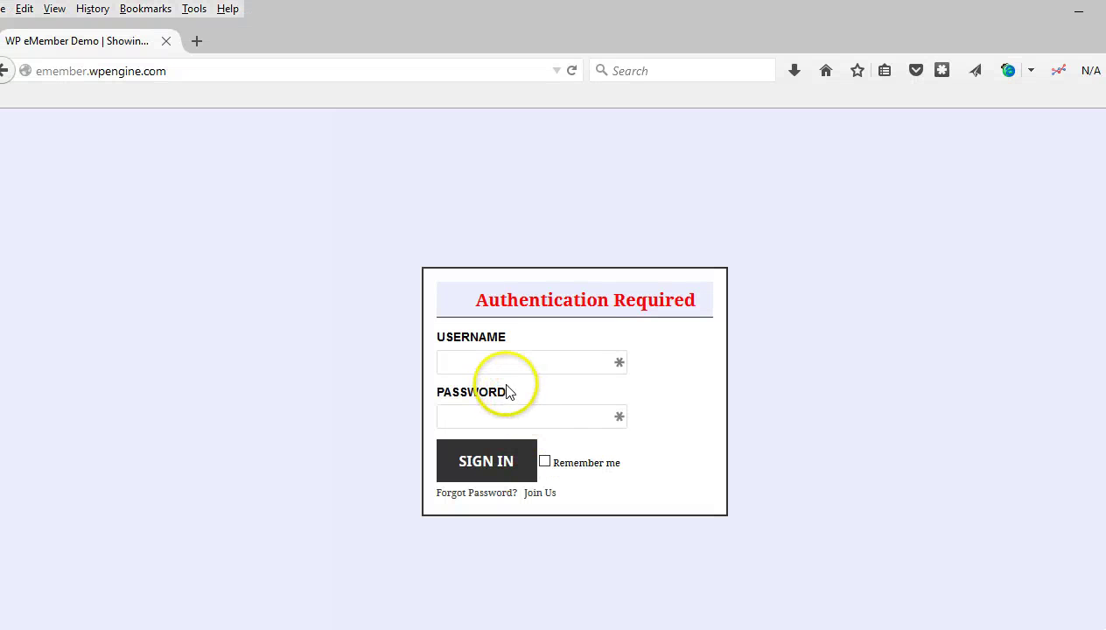
click(502, 366)
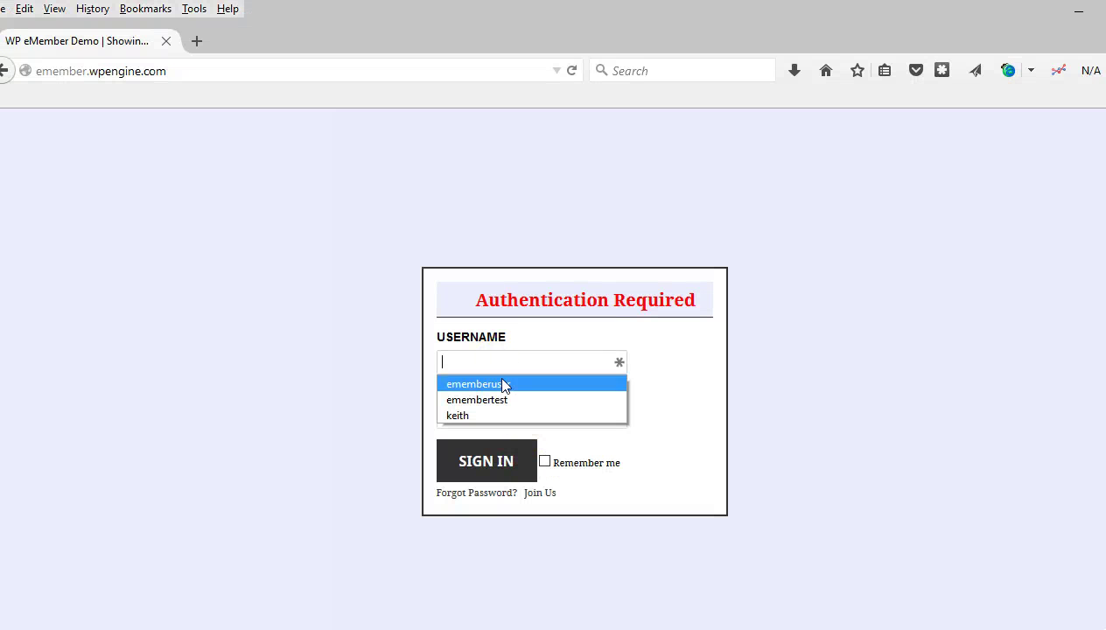
click(504, 385)
click(507, 415)
text(••••••)
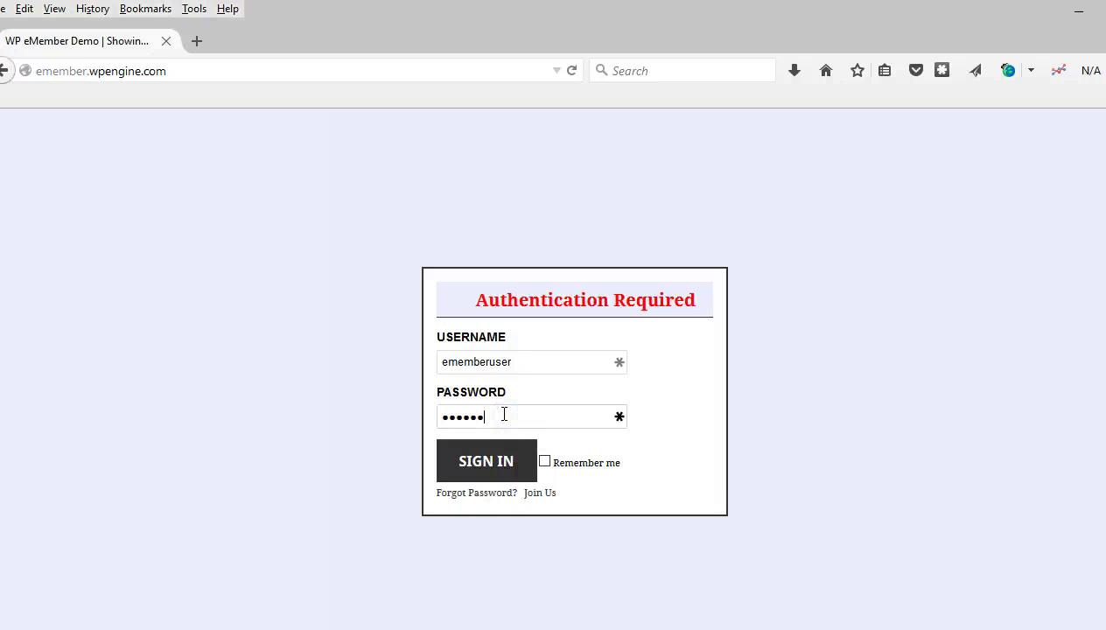
Sign in and confirm the Content Protection sample page loads with a Logout link
click(504, 470)
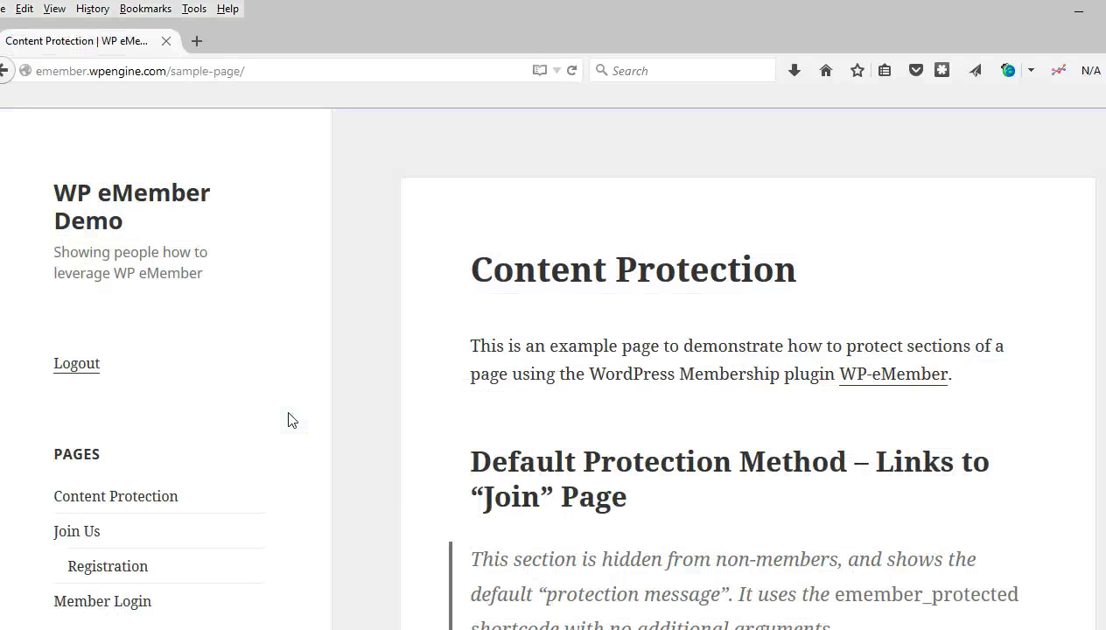